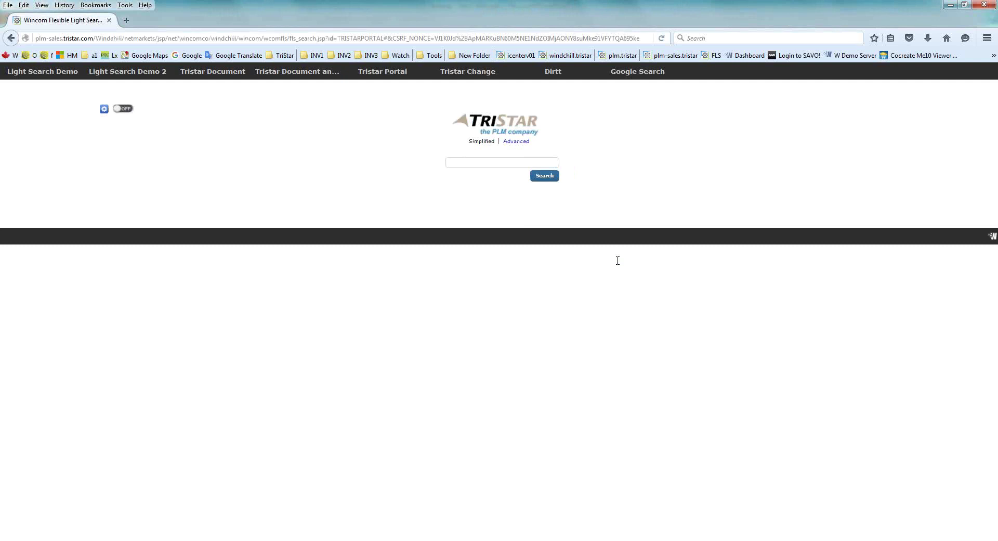
Step: Run a simplified search for "central" in Light Search Demo
{"action": "left_click", "coordinate": [50, 76]}
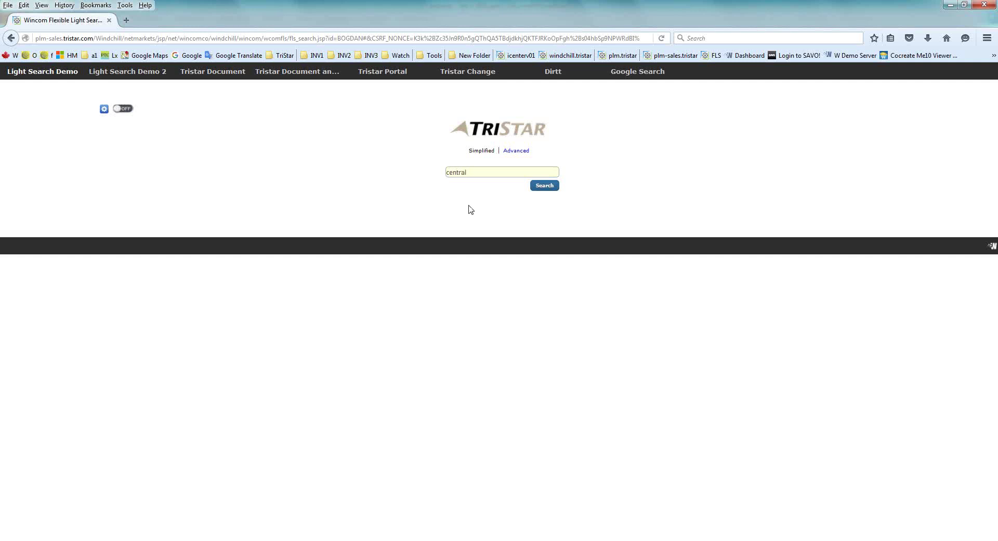
{"action": "key", "text": "Return"}
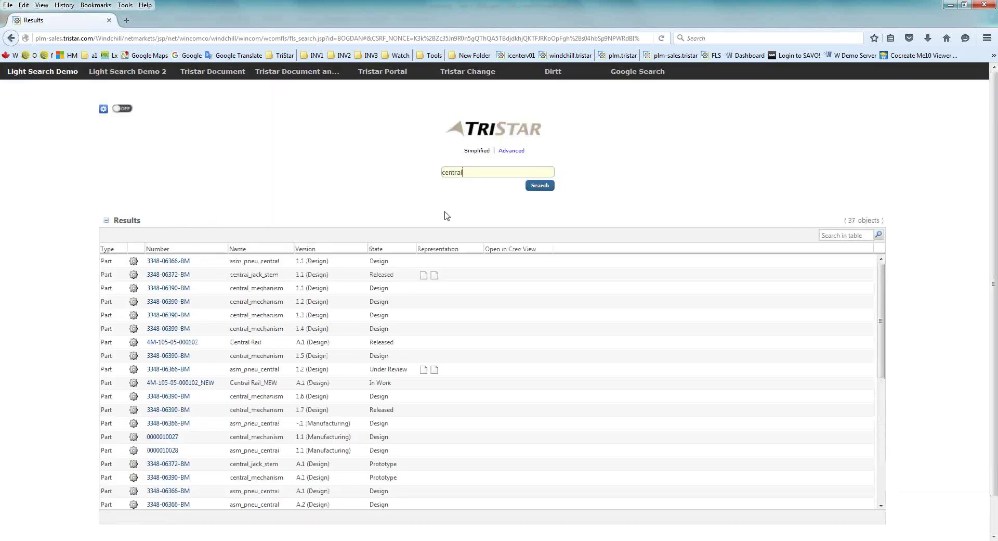
Step: Sort the search results by the object type icon, and widen the Type and Number columns to show their full text
{"action": "left_click", "coordinate": [134, 249]}
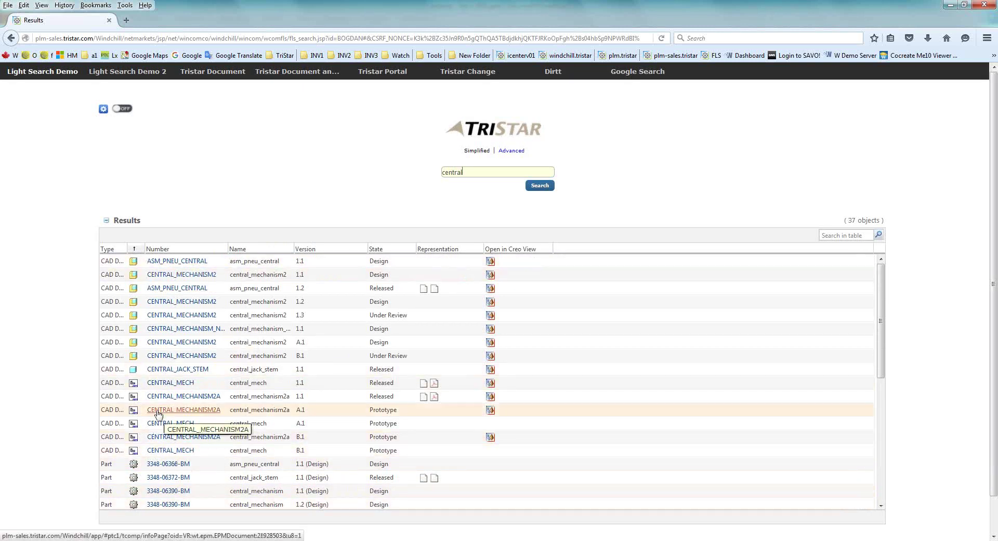
{"action": "left_click_drag", "start_coordinate": [127, 248], "coordinate": [153, 250]}
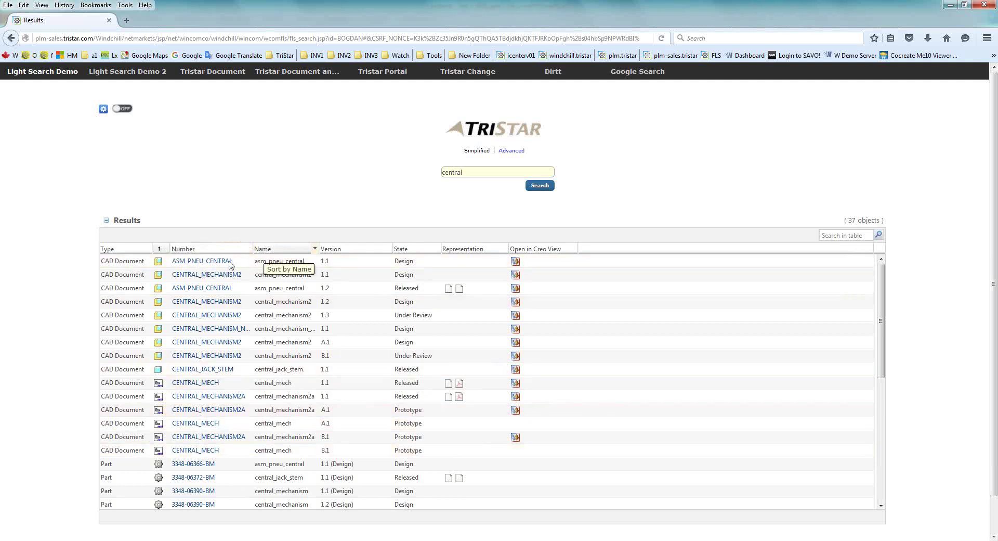
{"action": "left_click_drag", "start_coordinate": [257, 249], "coordinate": [262, 250]}
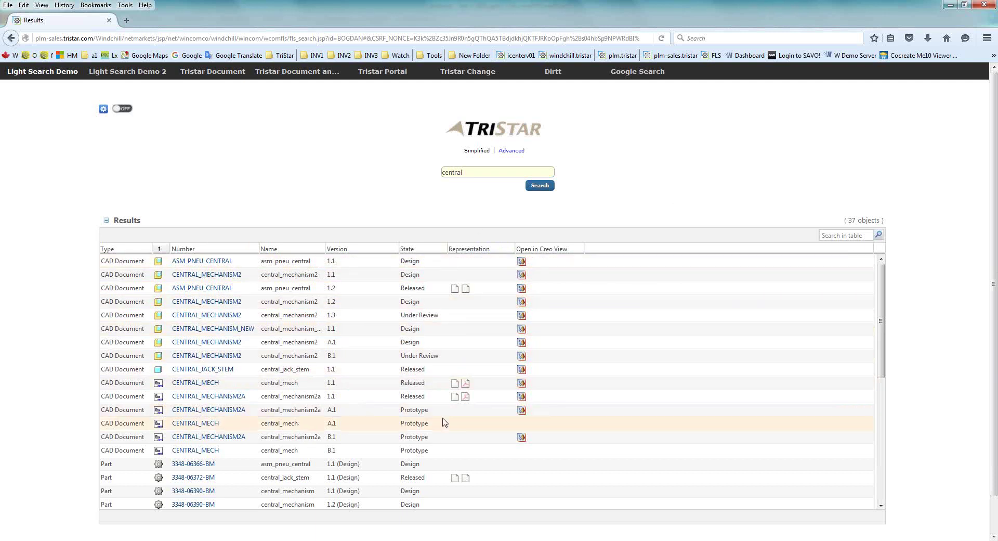
Step: View the PDF representation of the released CENTRAL_MECH drawing, and check the options for opening its DXF file without downloading it
{"action": "left_click", "coordinate": [420, 384]}
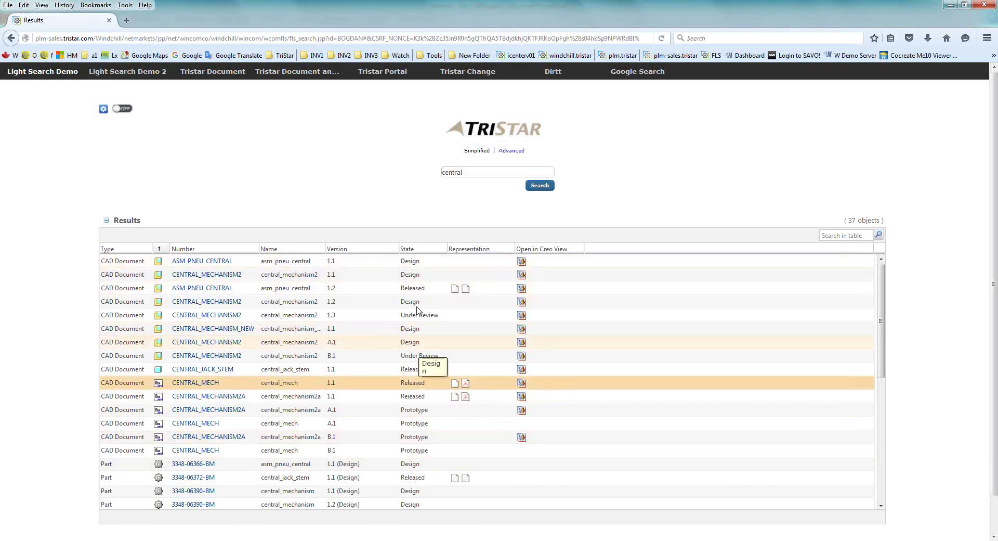
{"action": "left_click", "coordinate": [411, 399]}
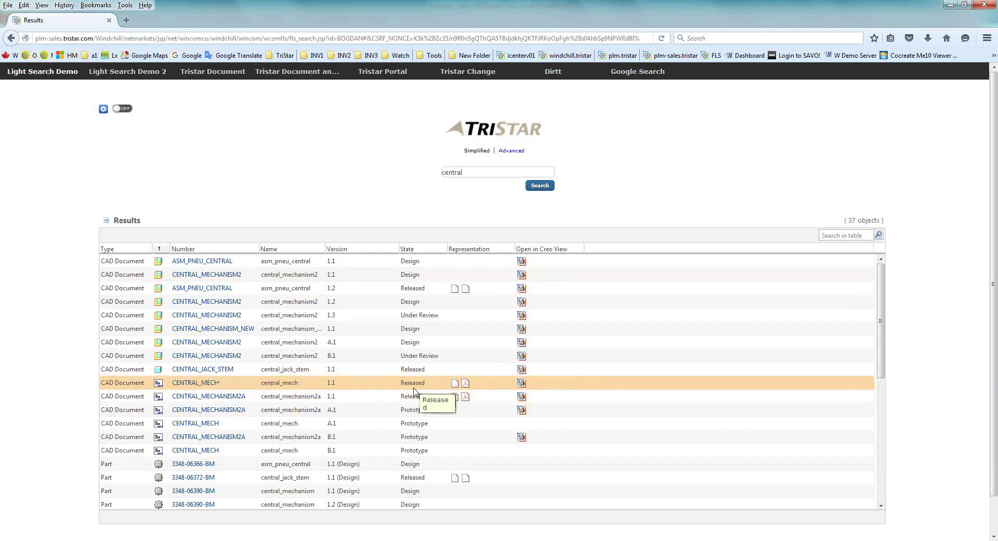
{"action": "left_click", "coordinate": [467, 383]}
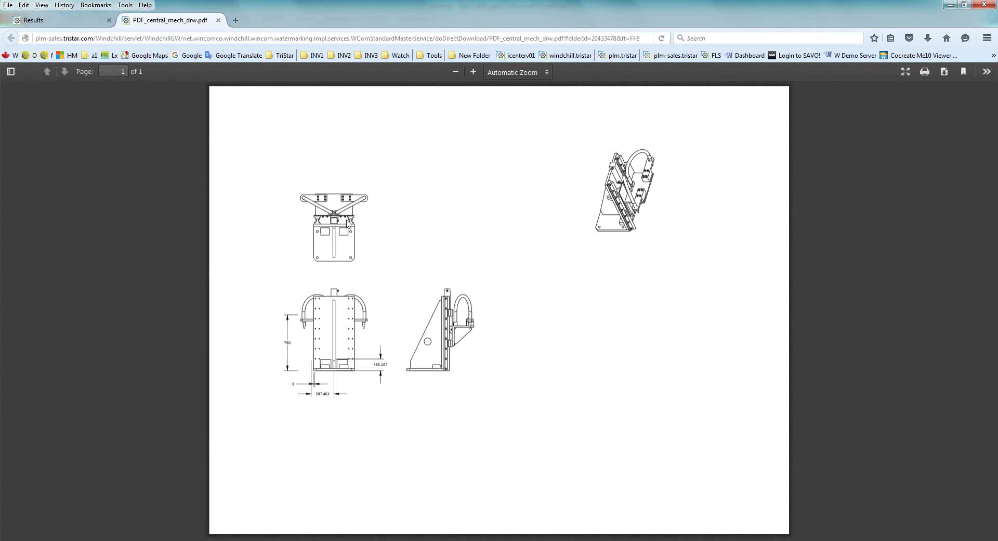
{"action": "key", "text": "ctrl+w"}
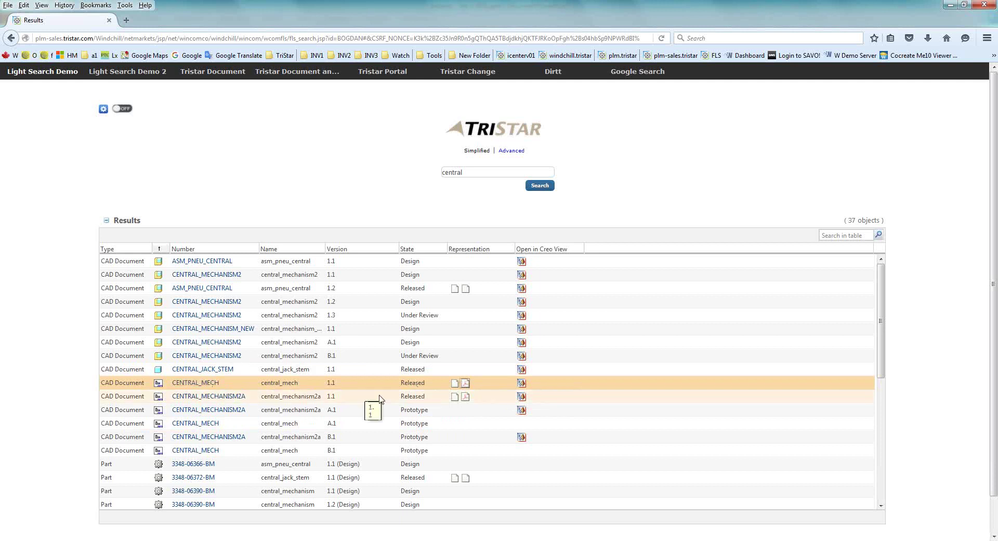
{"action": "left_click", "coordinate": [456, 385]}
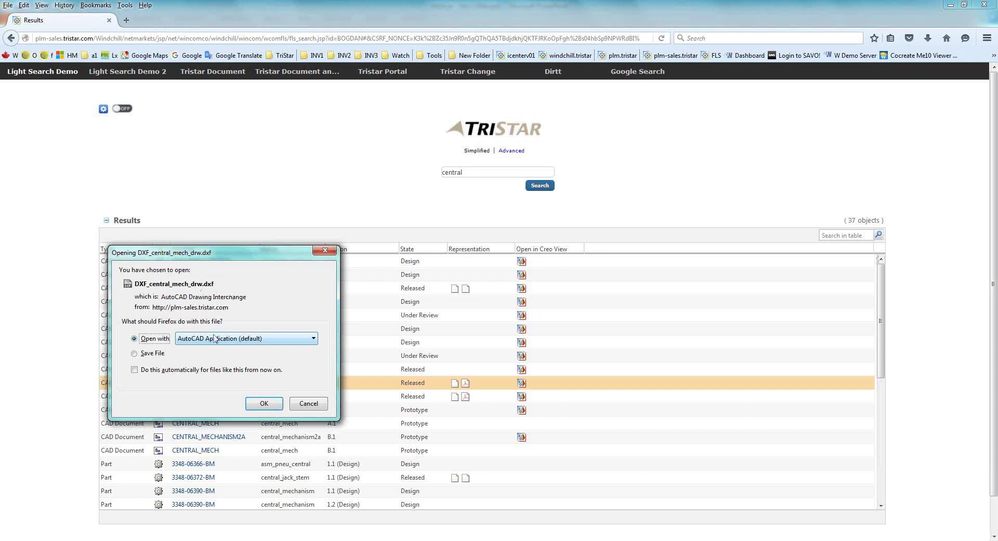
{"action": "left_click", "coordinate": [306, 405]}
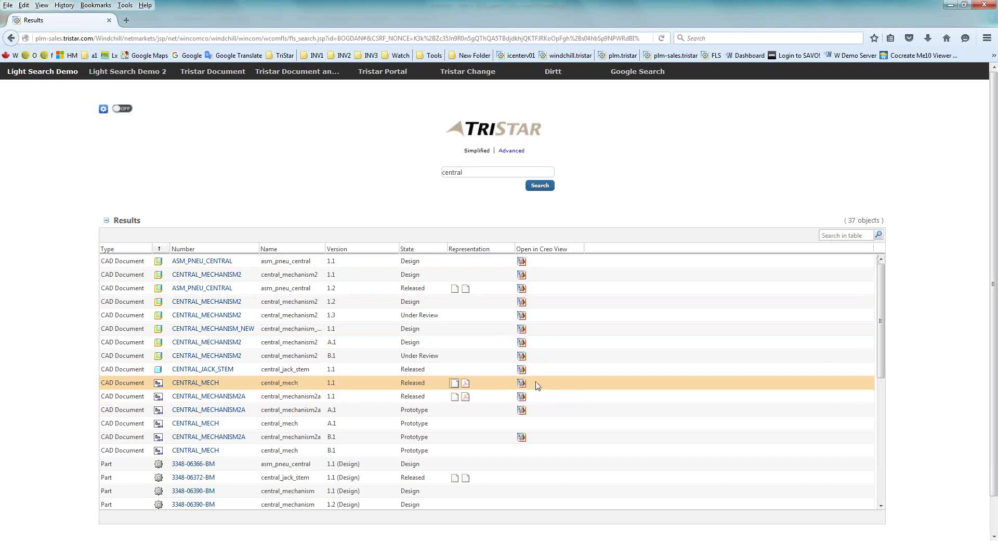
Step: Allow Creo View to run for the released CENTRAL_MECH drawing, and stop its checking for new versions before closing the viewer
{"action": "left_click", "coordinate": [520, 387]}
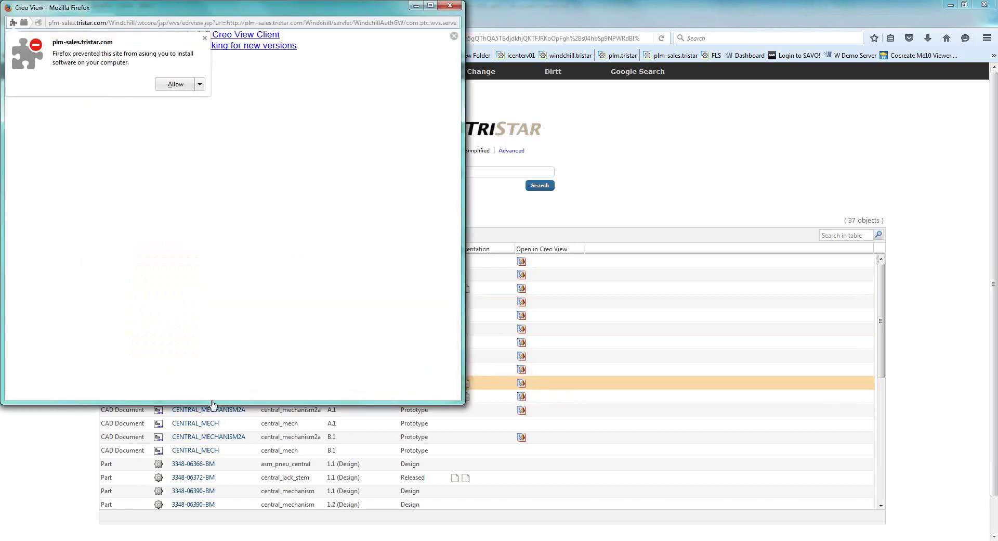
{"action": "left_click", "coordinate": [205, 37]}
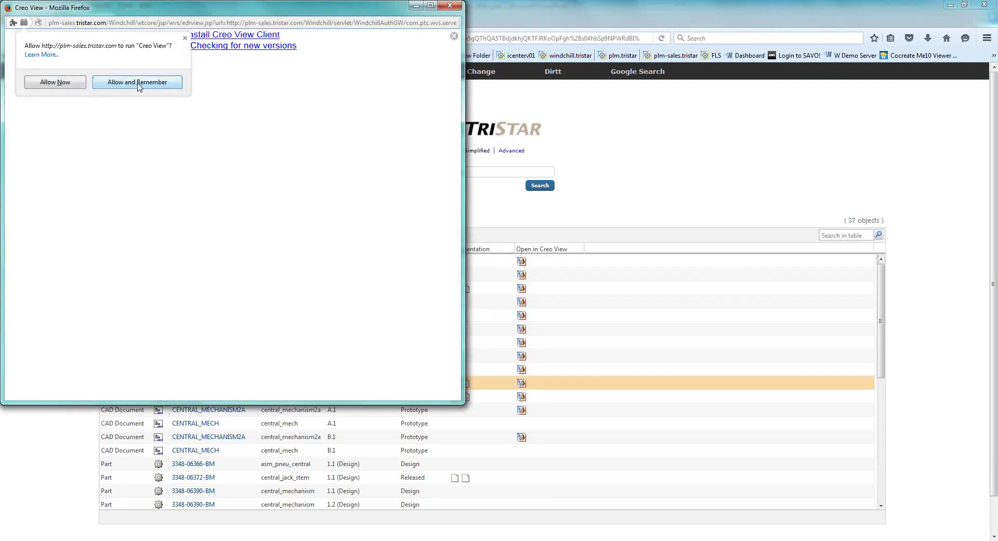
{"action": "left_click", "coordinate": [62, 83]}
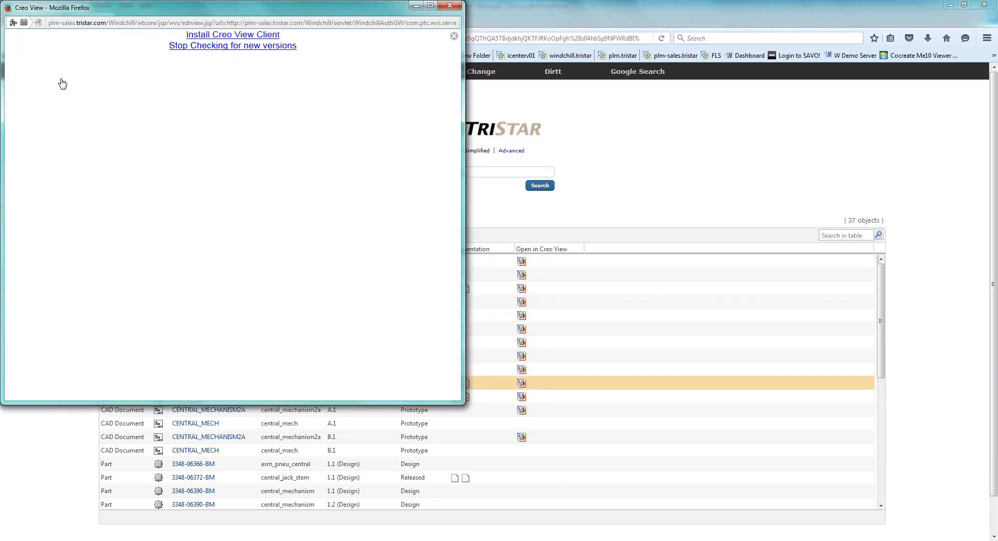
{"action": "left_click", "coordinate": [242, 46]}
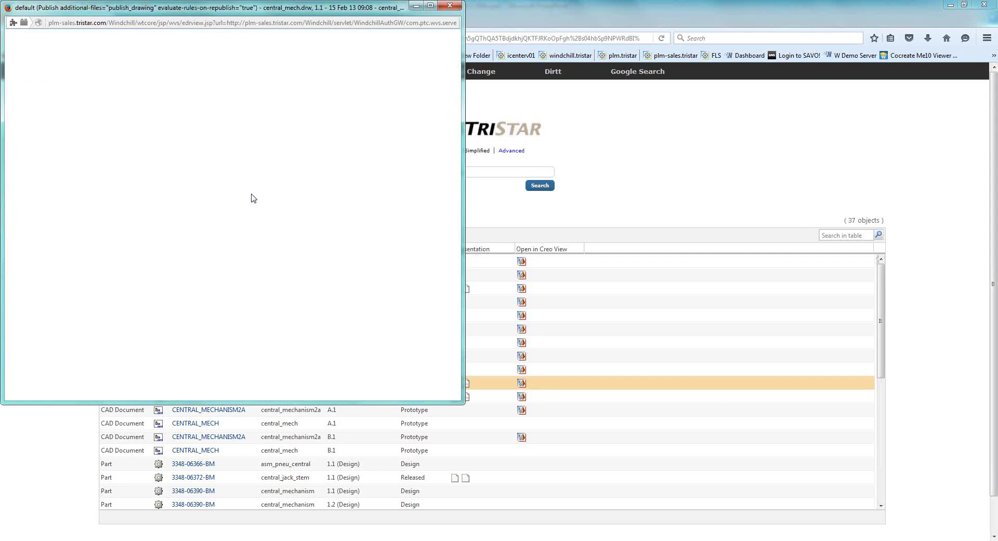
{"action": "left_click", "coordinate": [450, 5]}
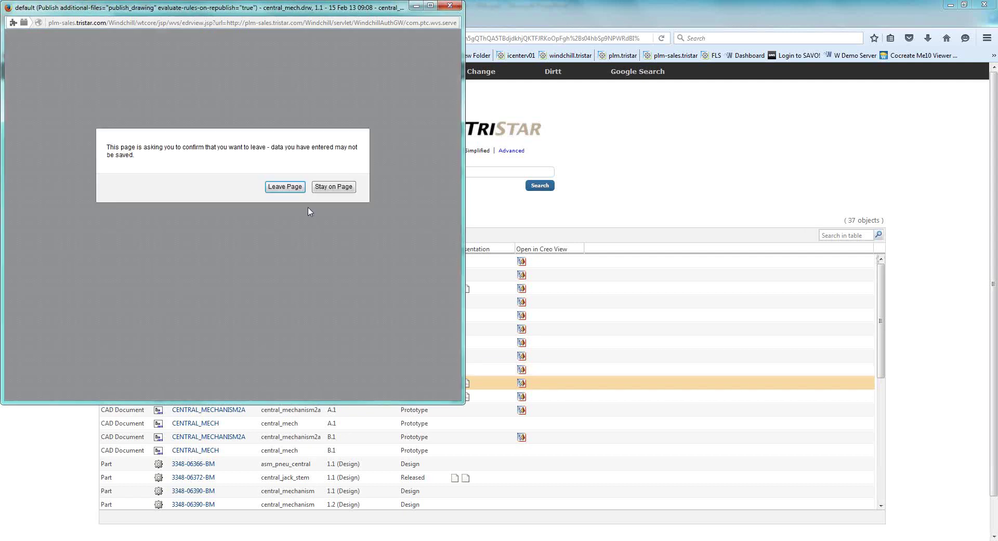
{"action": "left_click", "coordinate": [276, 188]}
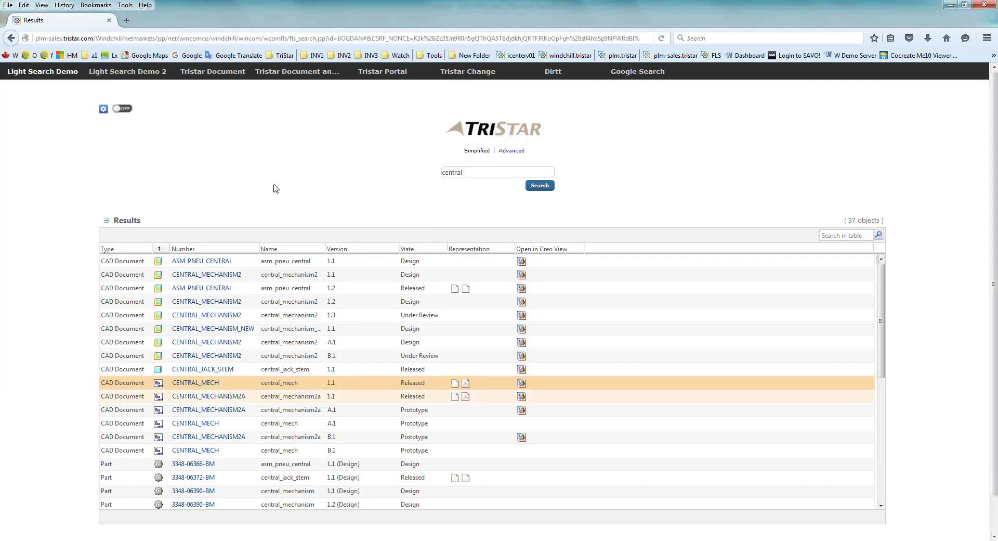
Step: Open the released CENTRAL_MECH drawing in Creo View, and enlarge the viewer window to inspect the drawing views
{"action": "left_click", "coordinate": [522, 382]}
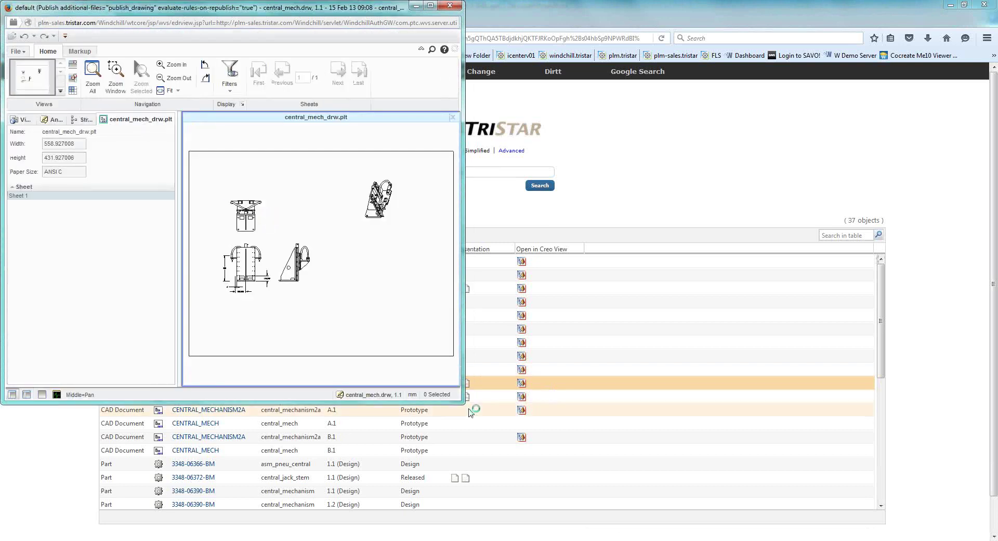
{"action": "left_click_drag", "start_coordinate": [464, 404], "coordinate": [753, 473]}
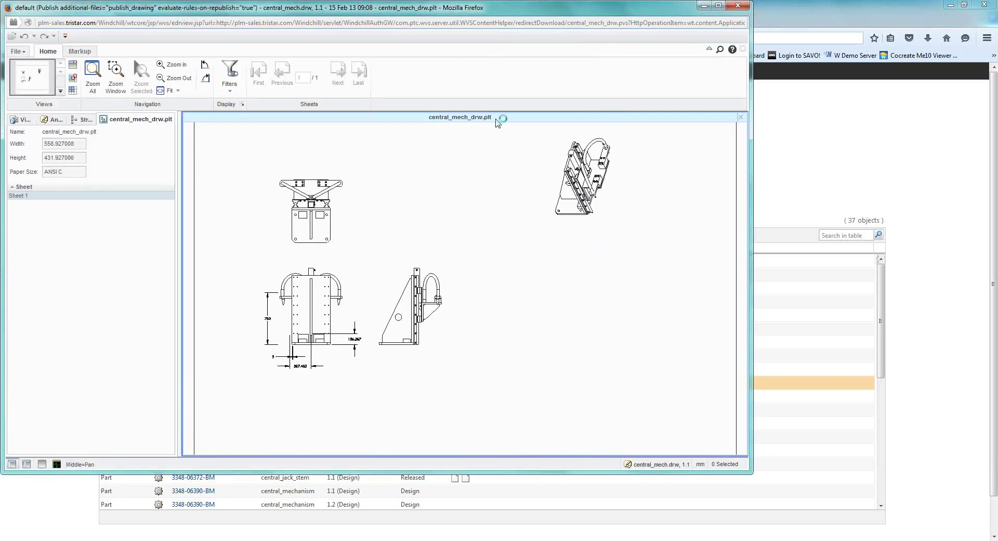
{"action": "left_click", "coordinate": [343, 294]}
{"action": "scroll", "coordinate": [365, 278], "scroll_direction": "up", "scroll_amount": 1}
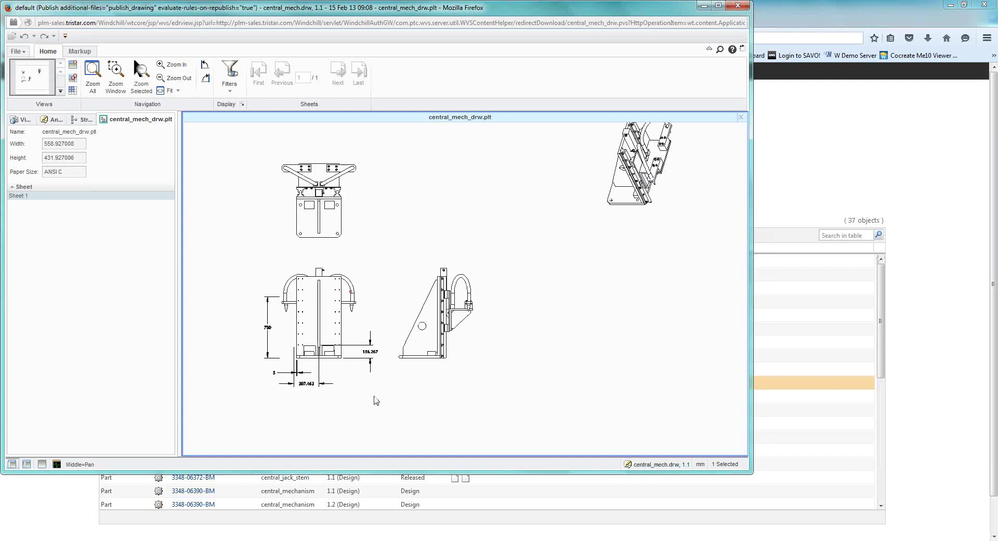
{"action": "scroll", "coordinate": [356, 407], "scroll_direction": "down", "scroll_amount": 1}
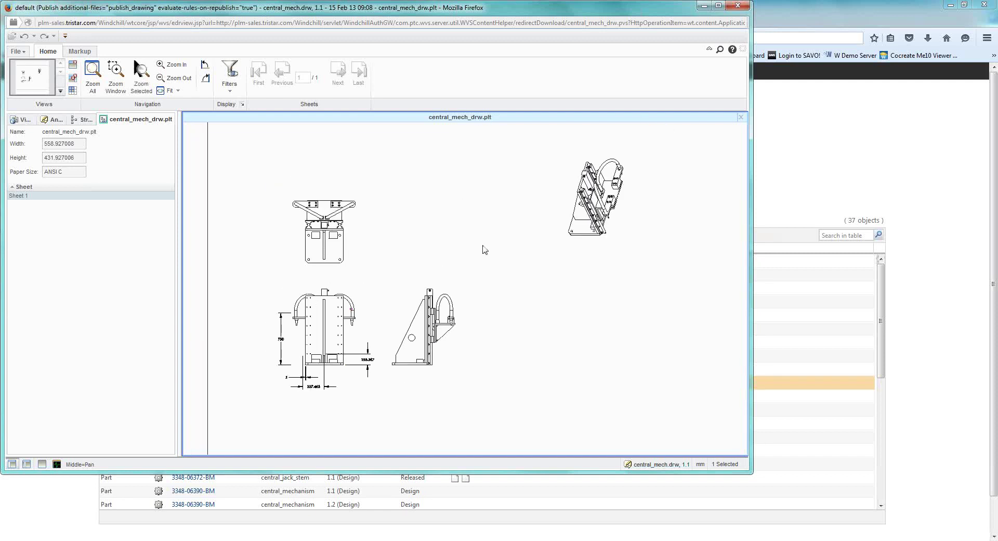
Step: Review the options for saving annotation sets in Creo View, and close the viewer without saving
{"action": "left_click", "coordinate": [23, 51]}
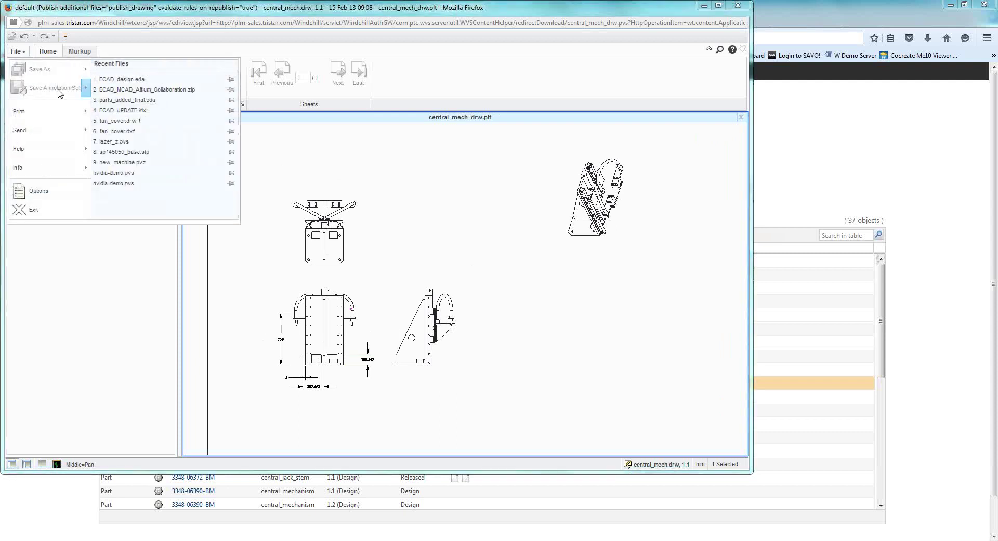
{"action": "mouse_move", "coordinate": [87, 95]}
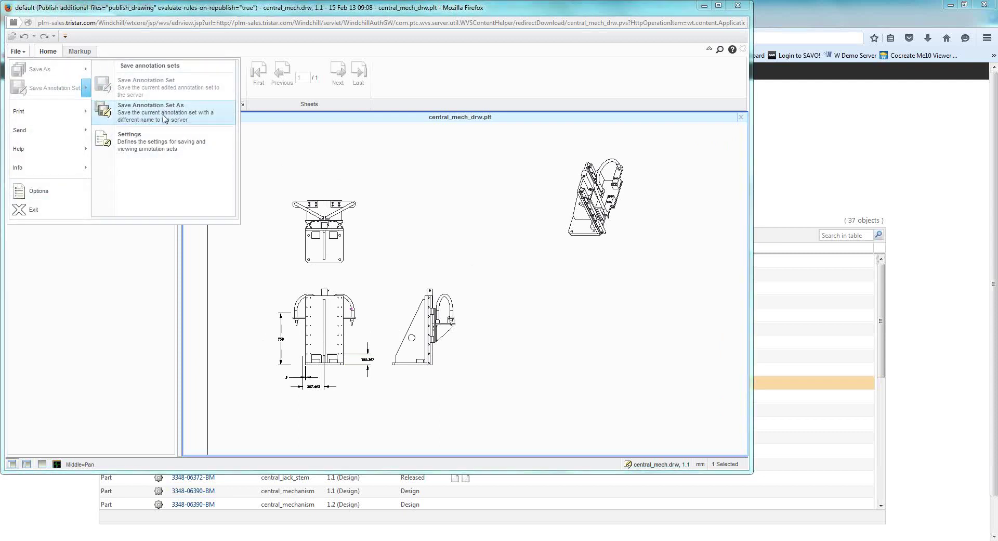
{"action": "left_click", "coordinate": [556, 331]}
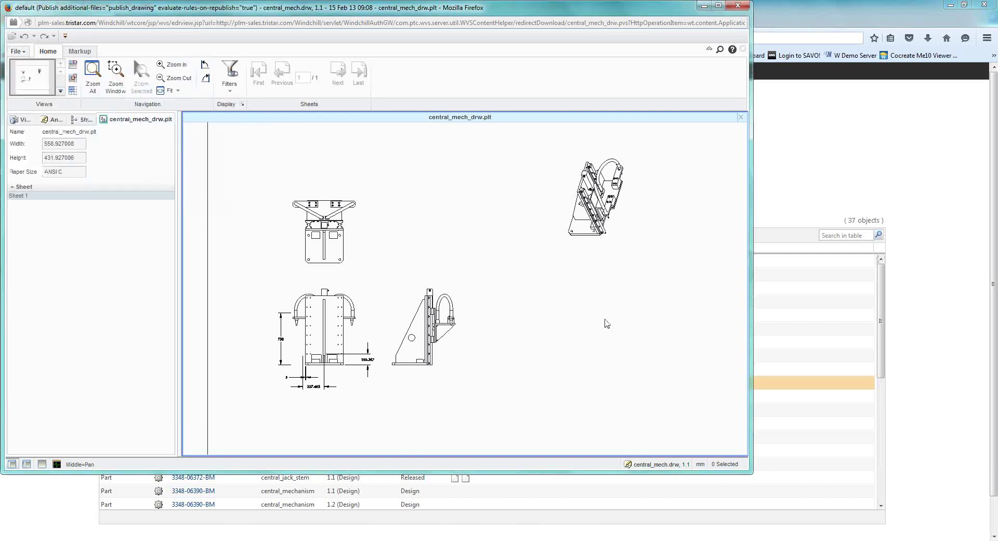
{"action": "left_click", "coordinate": [739, 6]}
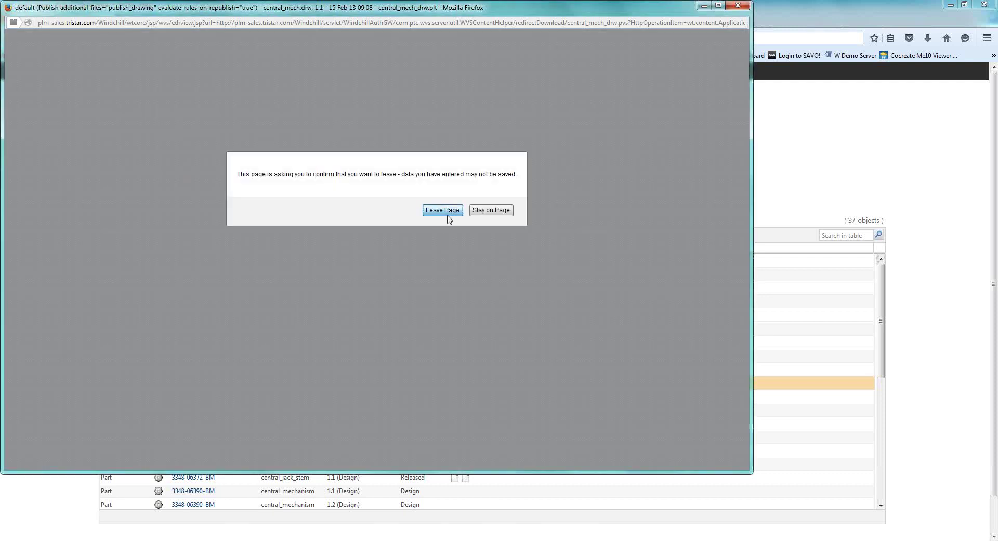
{"action": "left_click", "coordinate": [442, 211]}
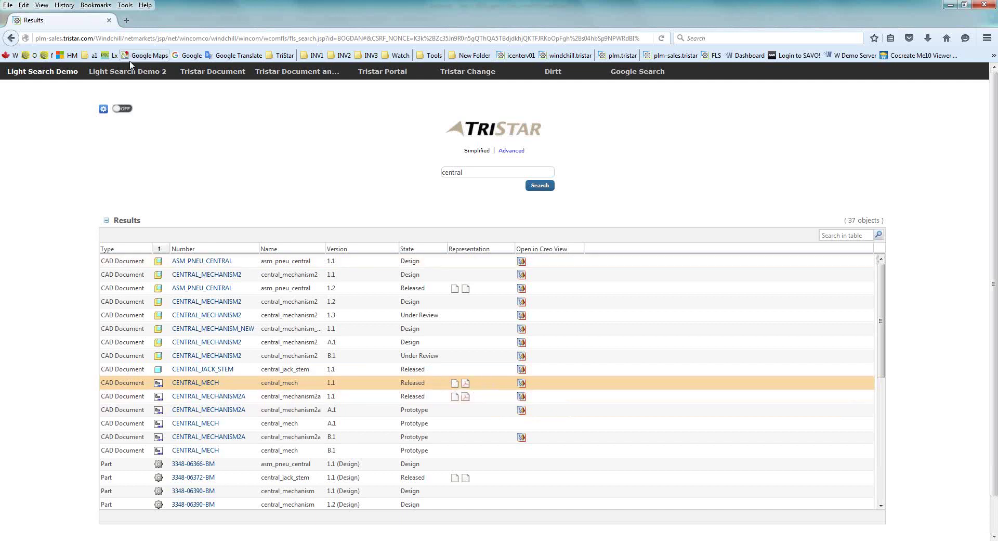
Step: Run a simplified search for "central" in Light Search Demo 2
{"action": "left_click", "coordinate": [141, 75]}
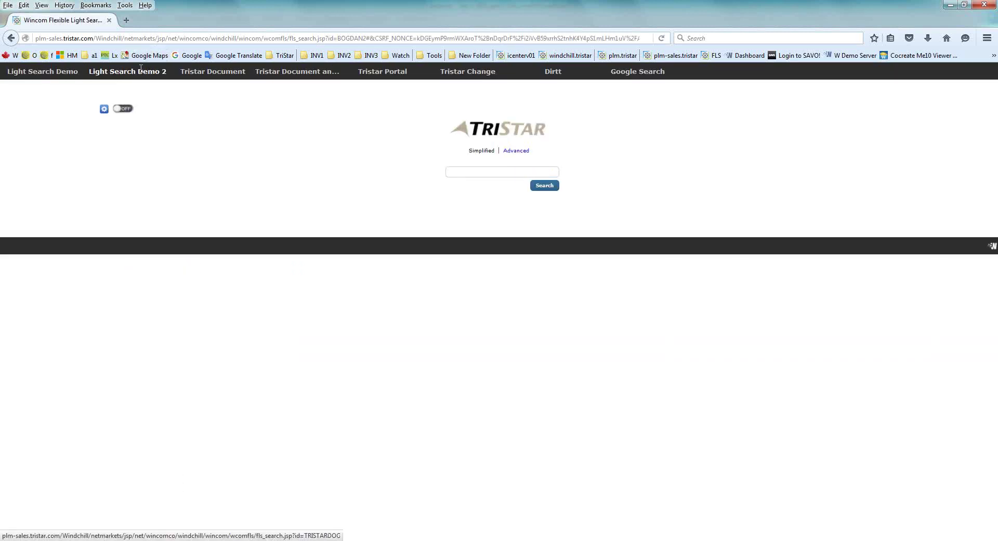
{"action": "left_click", "coordinate": [484, 173]}
{"action": "type", "text": "central"}
{"action": "key", "text": "Return"}
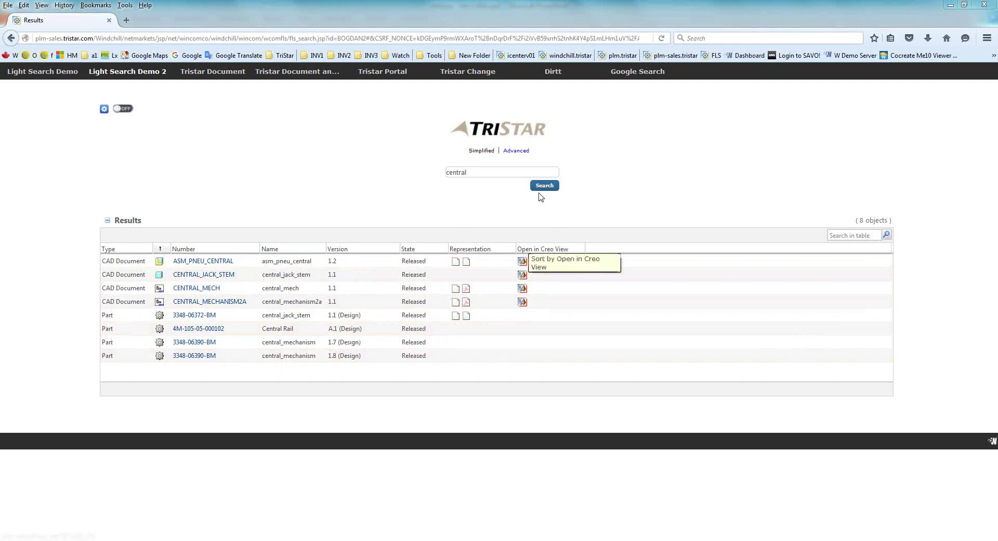
Step: Switch to the advanced search form and examine its Name, Number, Description, Material and fixed State criteria
{"action": "left_click", "coordinate": [520, 150]}
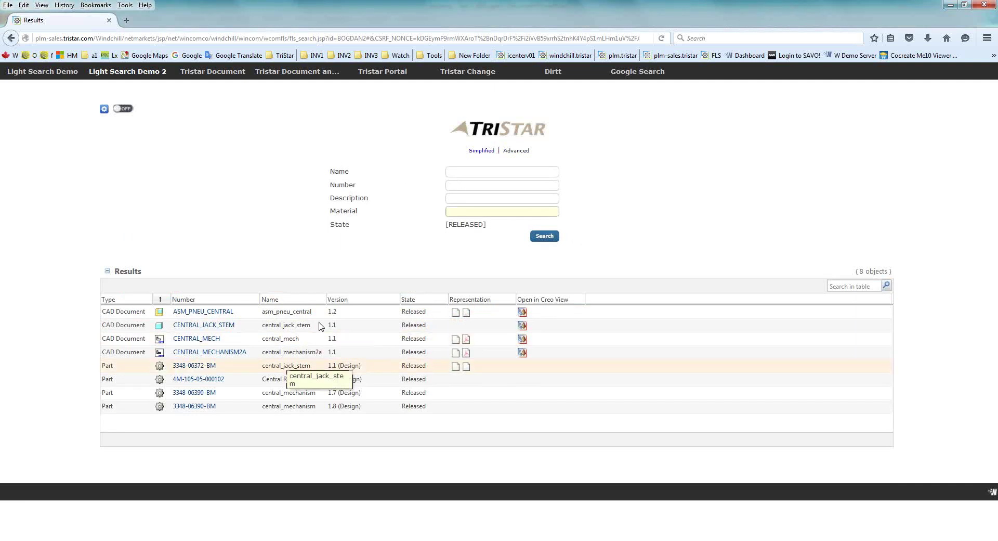
{"action": "left_click", "coordinate": [452, 174]}
{"action": "left_click", "coordinate": [453, 186]}
{"action": "left_click", "coordinate": [454, 199]}
{"action": "left_click", "coordinate": [455, 212]}
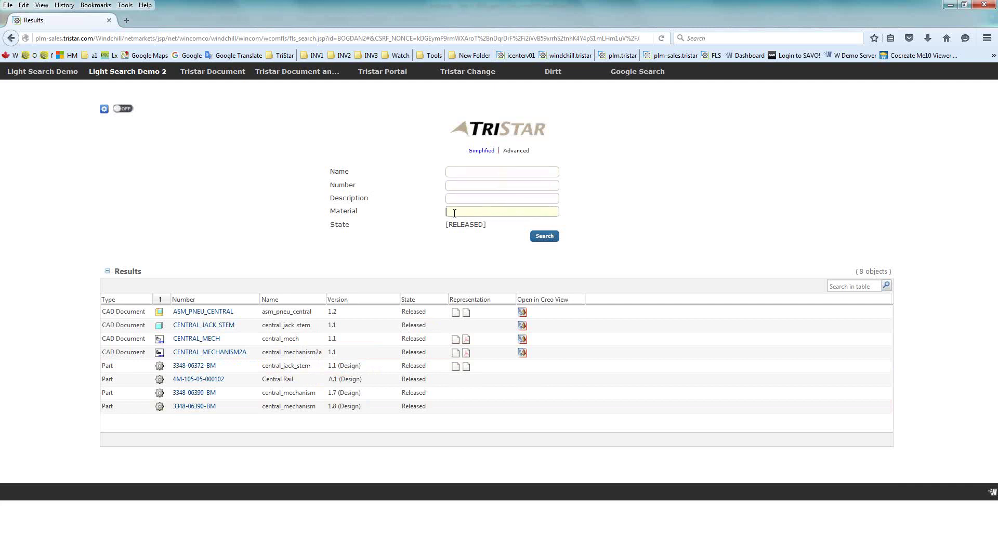
{"action": "left_click", "coordinate": [478, 199]}
{"action": "left_click", "coordinate": [458, 213]}
{"action": "left_click_drag", "start_coordinate": [487, 223], "coordinate": [448, 224]}
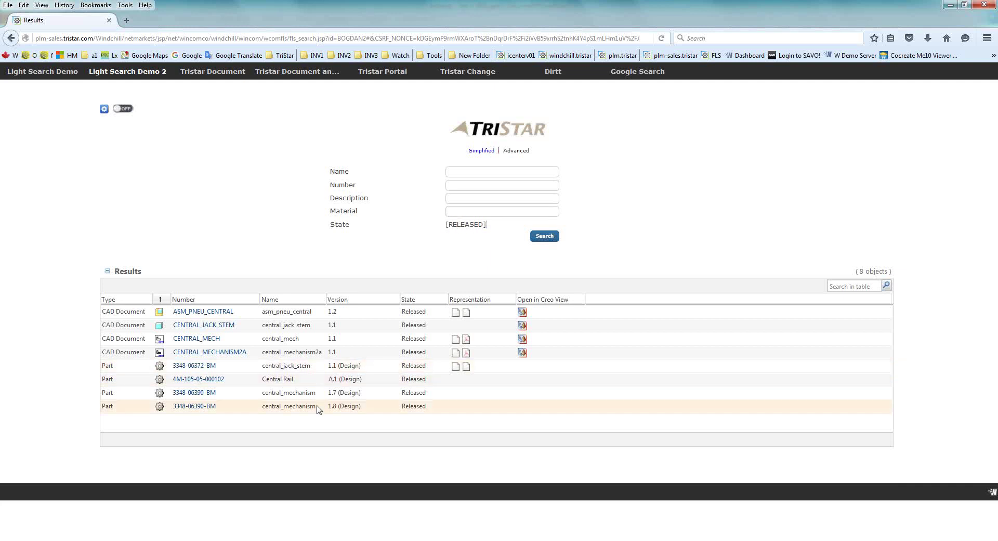
Step: Open the Windchill information page of the CENTRAL_MECH drawing from the search results
{"action": "left_click", "coordinate": [202, 339]}
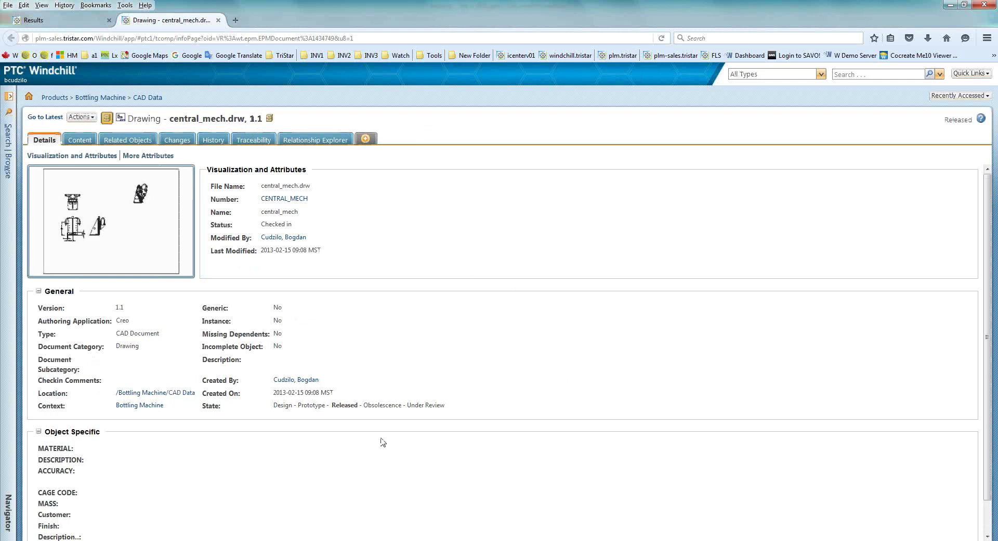
Step: Switch to the PowerPoint presentation, start the slide show from the Flexible Light Search slide, and advance to Content Export
{"action": "key", "text": "alt+Tab"}
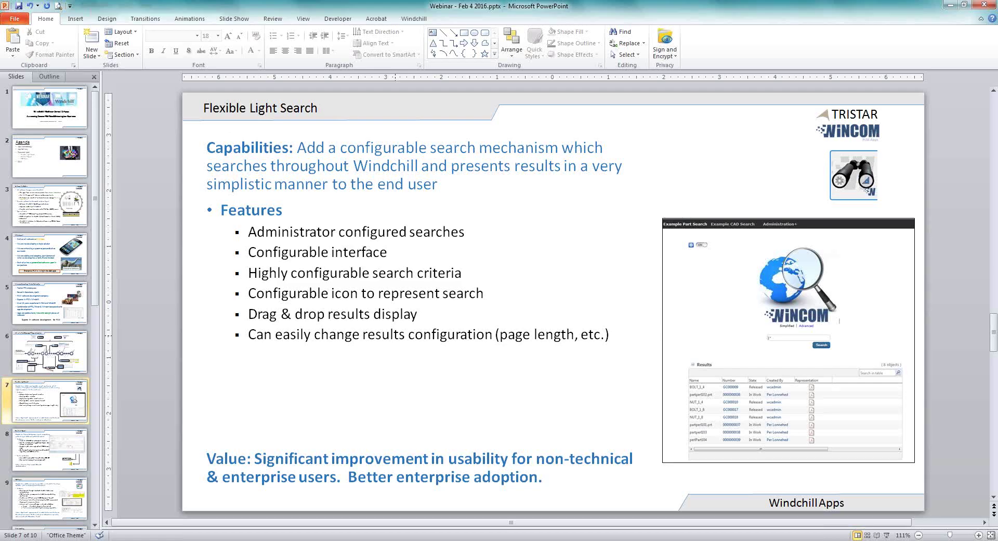
{"action": "left_click", "coordinate": [887, 535]}
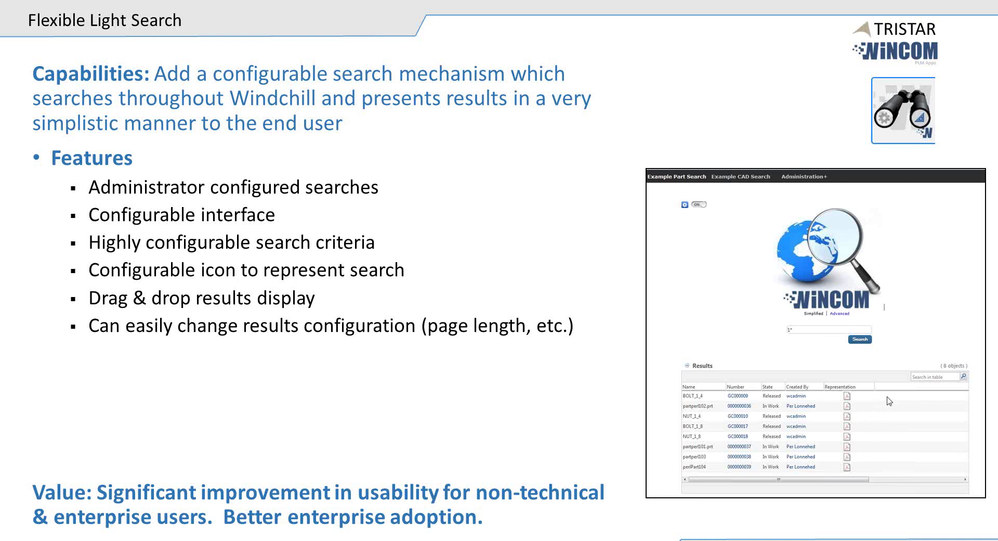
{"action": "left_click", "coordinate": [466, 345]}
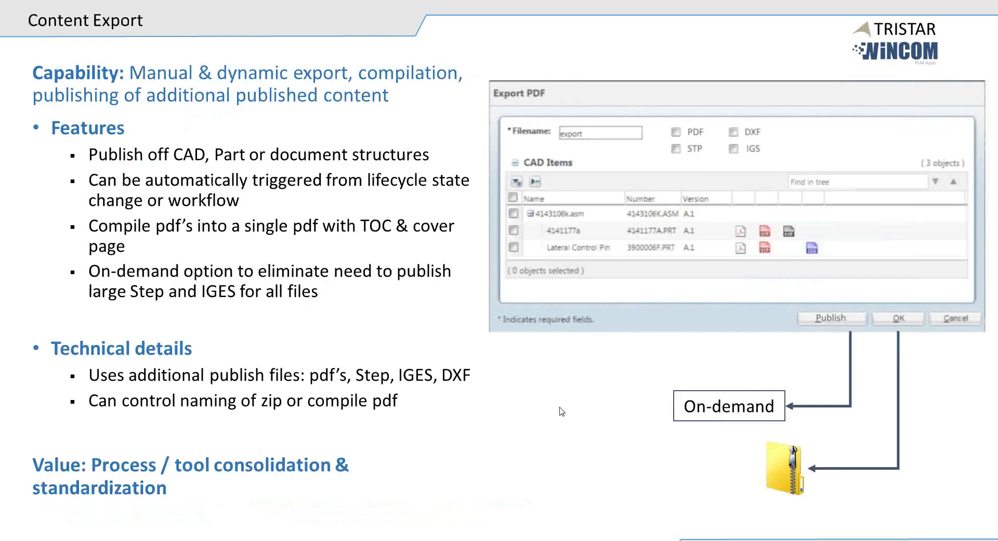
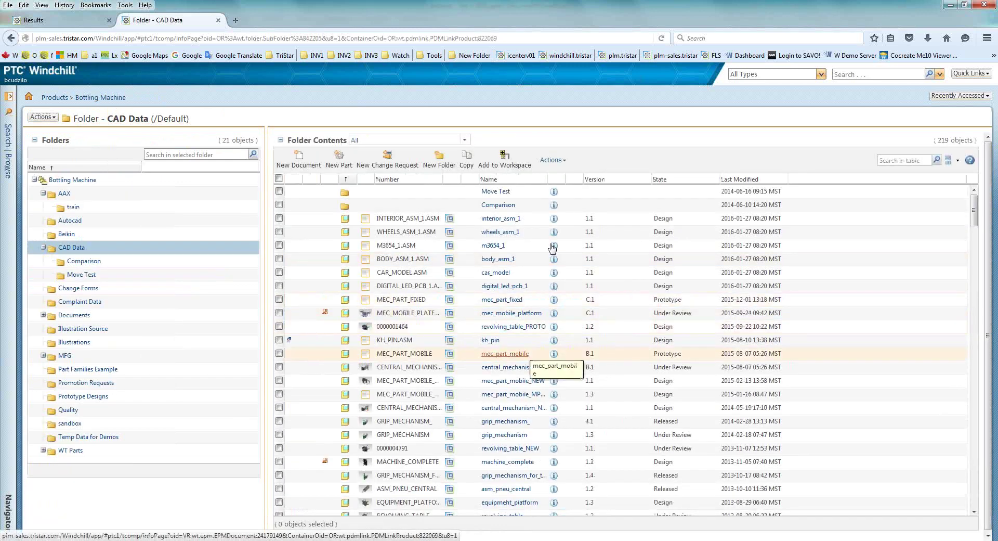
Step: Browse the CAD Data folder contents down to the drawings and examine which entries carry a PDF link beside their name
{"action": "scroll", "coordinate": [522, 380], "scroll_direction": "down", "scroll_amount": 6}
{"action": "scroll", "coordinate": [525, 418], "scroll_direction": "down", "scroll_amount": 15}
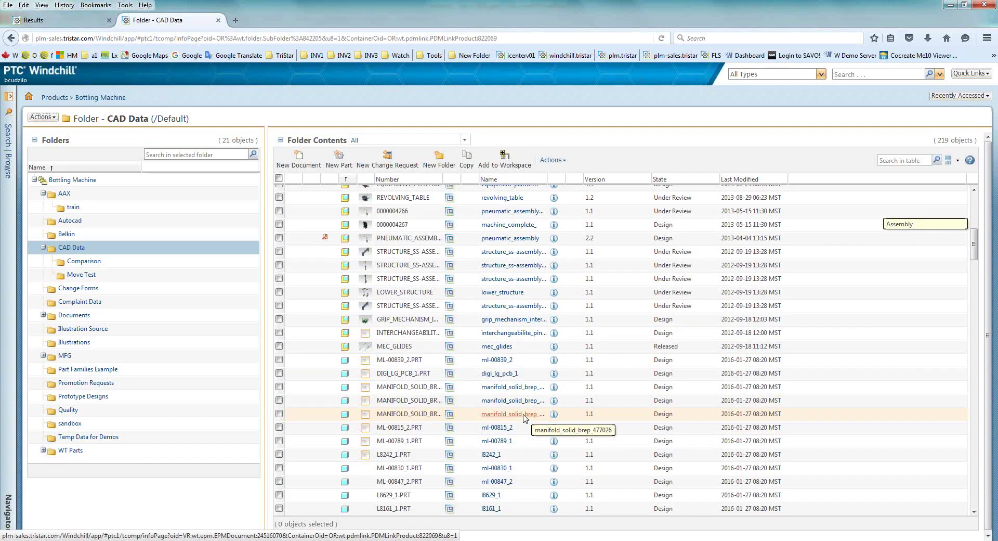
{"action": "scroll", "coordinate": [525, 415], "scroll_direction": "down", "scroll_amount": 15}
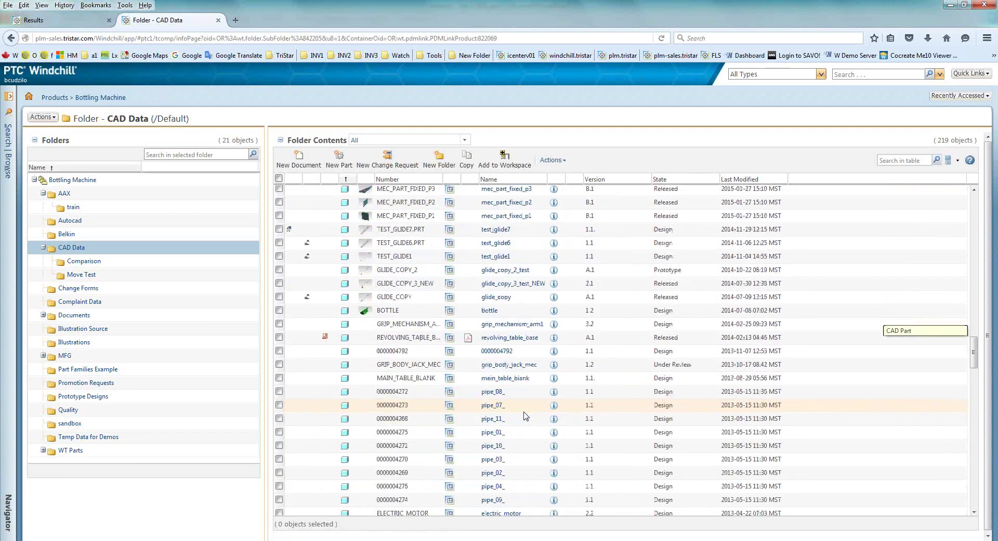
{"action": "scroll", "coordinate": [526, 414], "scroll_direction": "down", "scroll_amount": 3}
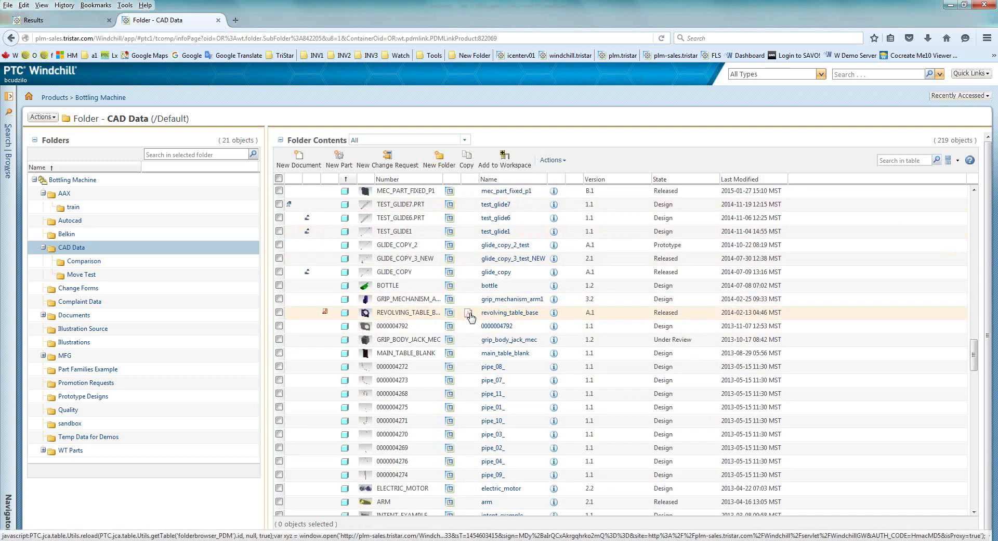
{"action": "scroll", "coordinate": [472, 316], "scroll_direction": "down", "scroll_amount": 4}
{"action": "scroll", "coordinate": [471, 317], "scroll_direction": "down", "scroll_amount": 15}
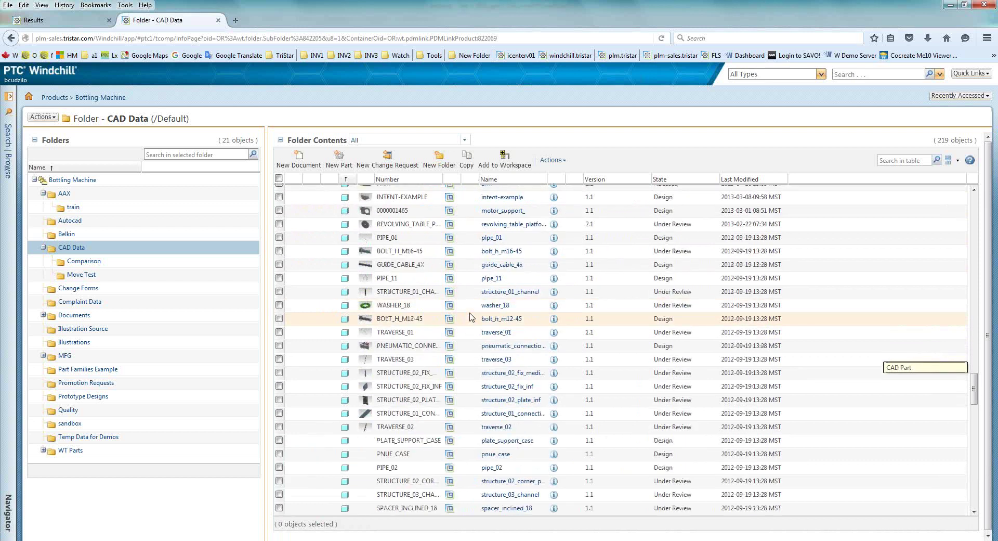
{"action": "scroll", "coordinate": [472, 322], "scroll_direction": "down", "scroll_amount": 10}
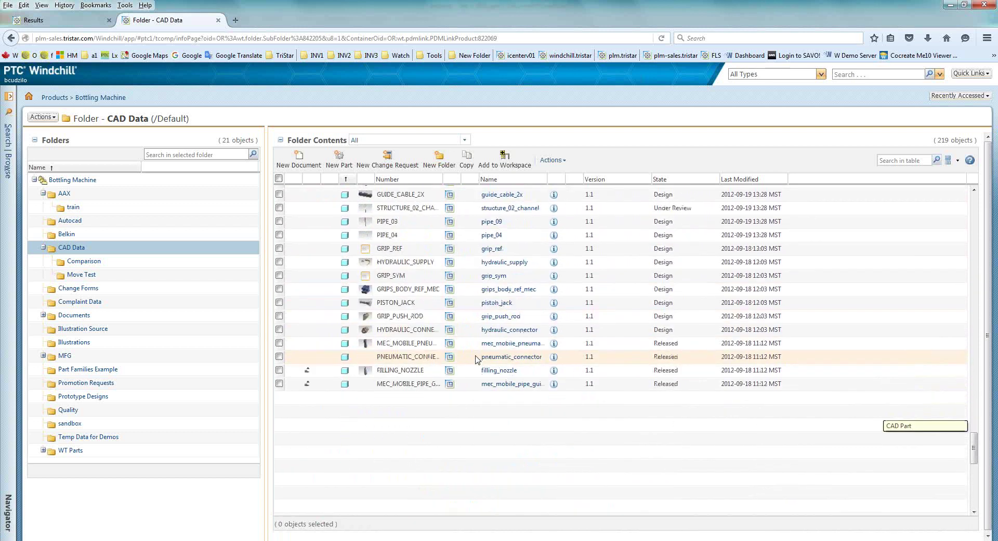
{"action": "scroll", "coordinate": [473, 358], "scroll_direction": "down", "scroll_amount": 4}
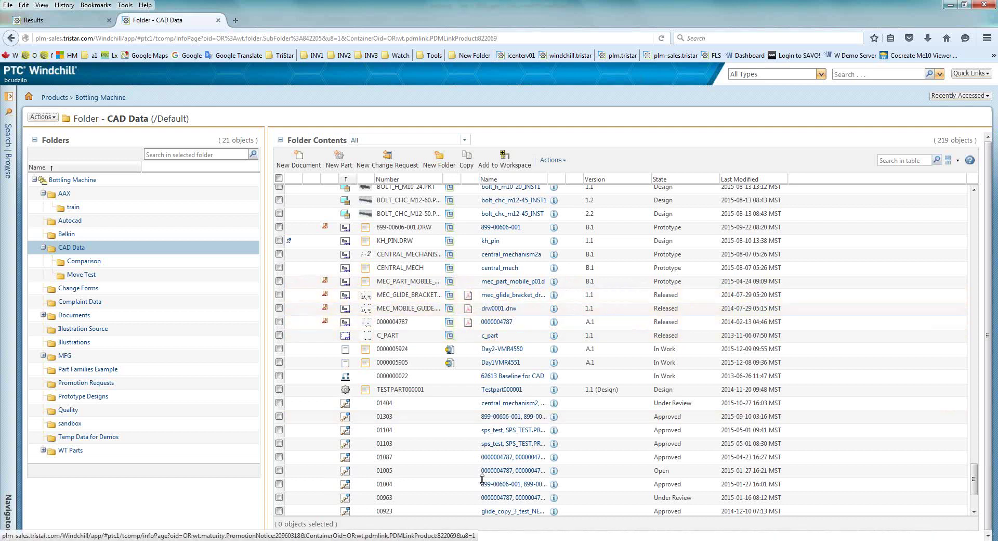
Step: Return to the Light Search results page and switch to the webinar presentation in PowerPoint
{"action": "left_click", "coordinate": [45, 16]}
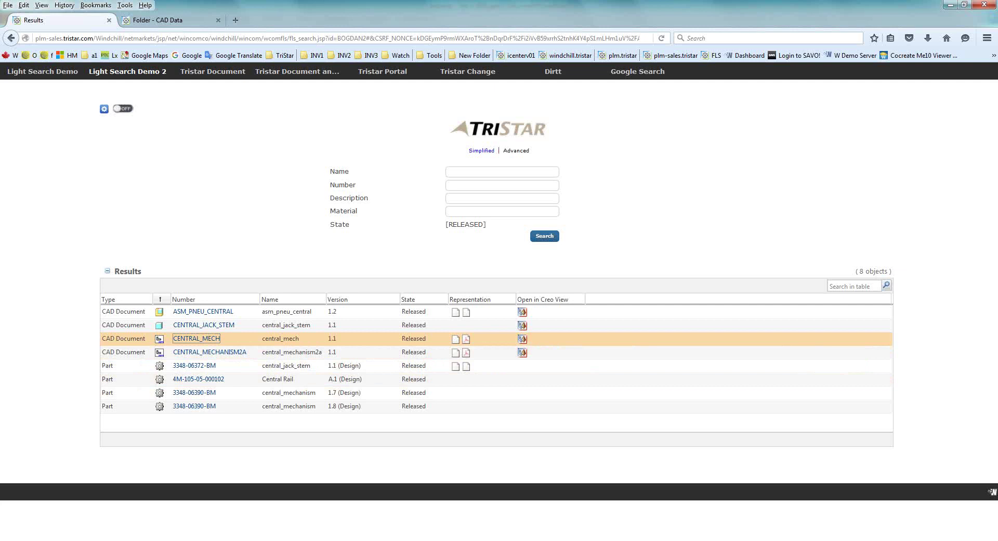
{"action": "mouse_move", "coordinate": [504, 540]}
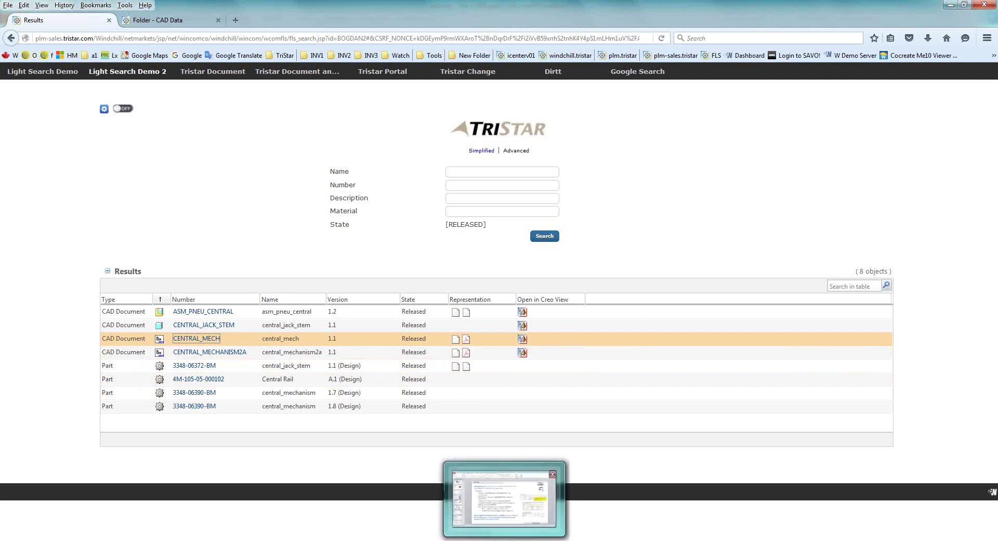
{"action": "left_click", "coordinate": [504, 540]}
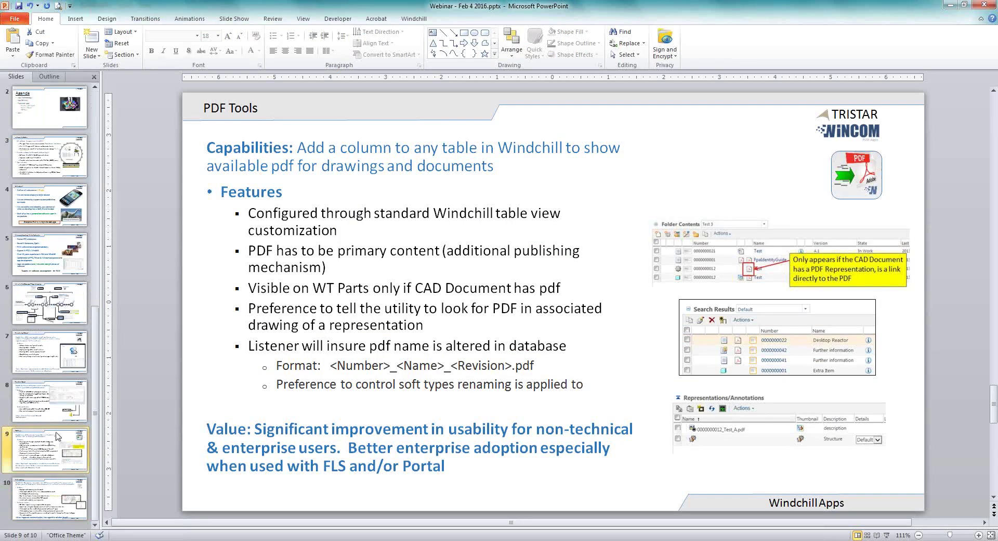
Step: Minimize the presentation to show the Light Search results in the browser again
{"action": "left_click", "coordinate": [951, 5]}
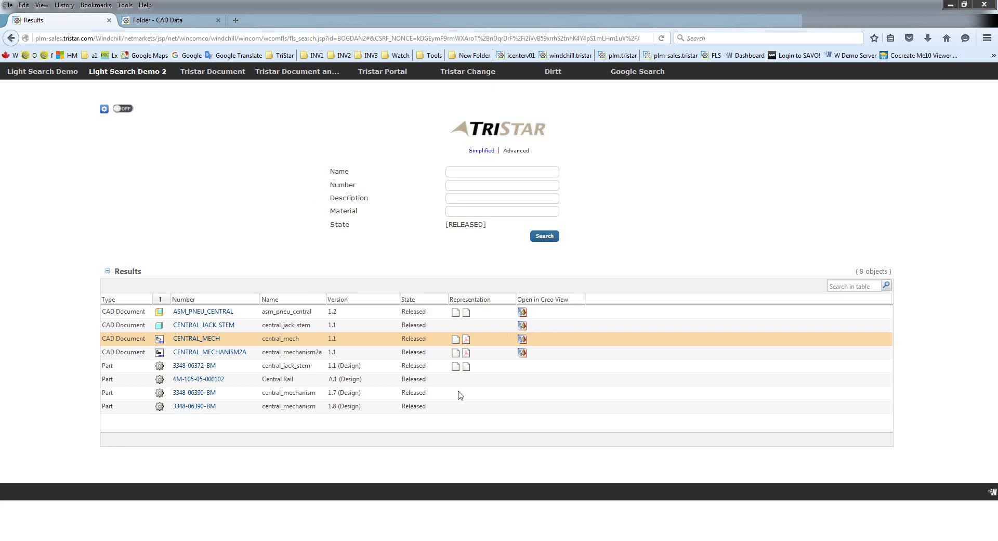
{"action": "left_click", "coordinate": [196, 338]}
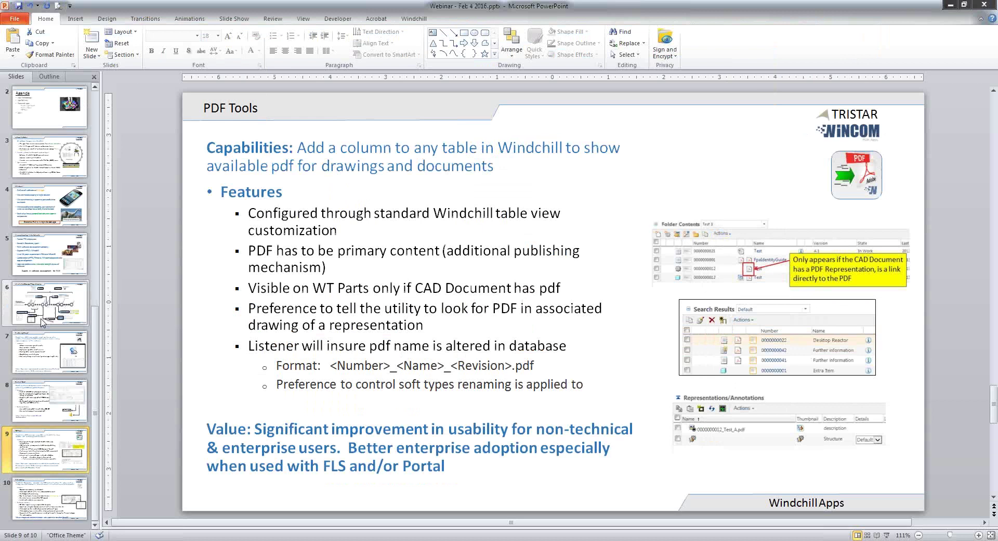
Step: Show the Flexible Light Search slide in PowerPoint and briefly highlight the bullet about easily changing the results configuration
{"action": "left_click", "coordinate": [50, 351]}
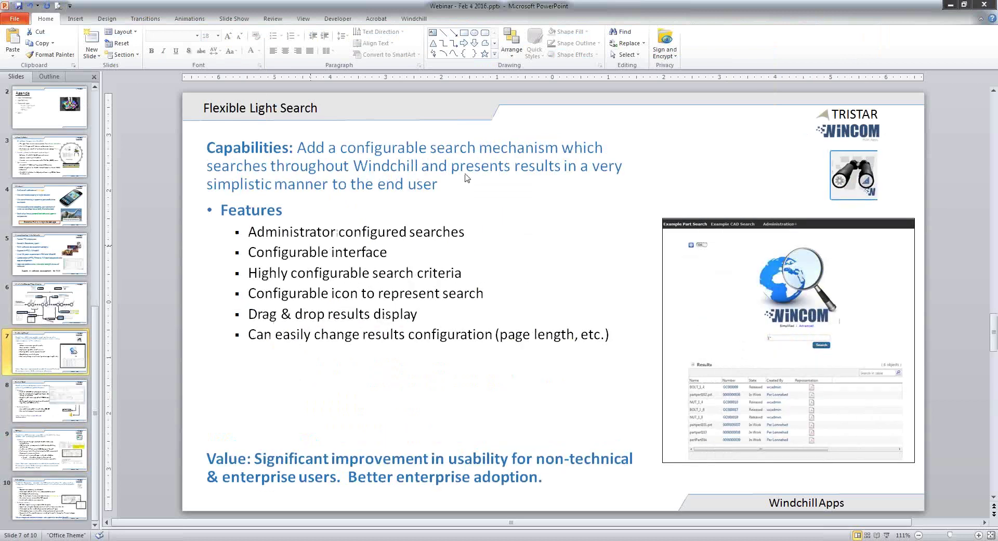
{"action": "left_click", "coordinate": [238, 335]}
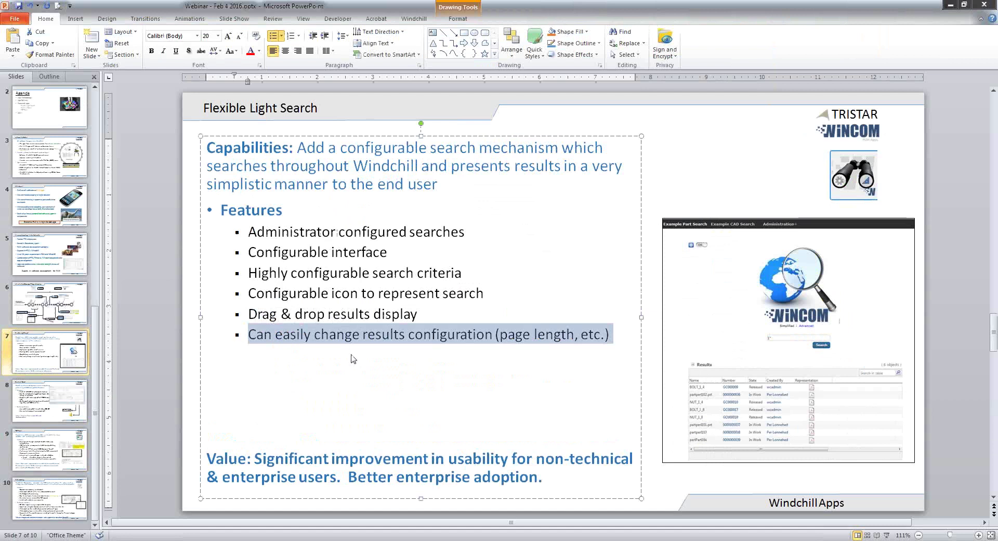
{"action": "left_click", "coordinate": [429, 317]}
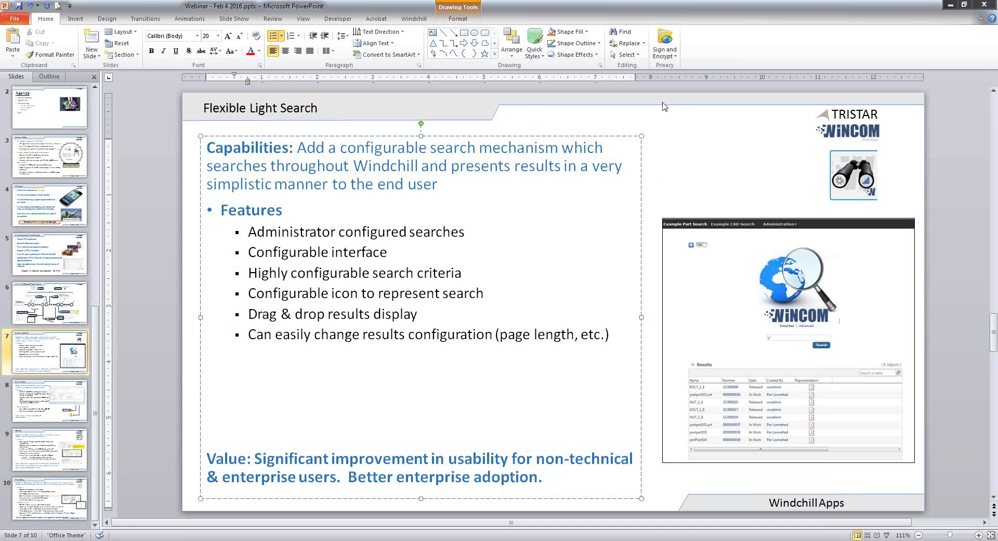
Step: Switch back to the Light Search results in the browser and sort them by Number in descending order
{"action": "key", "text": "alt+Tab"}
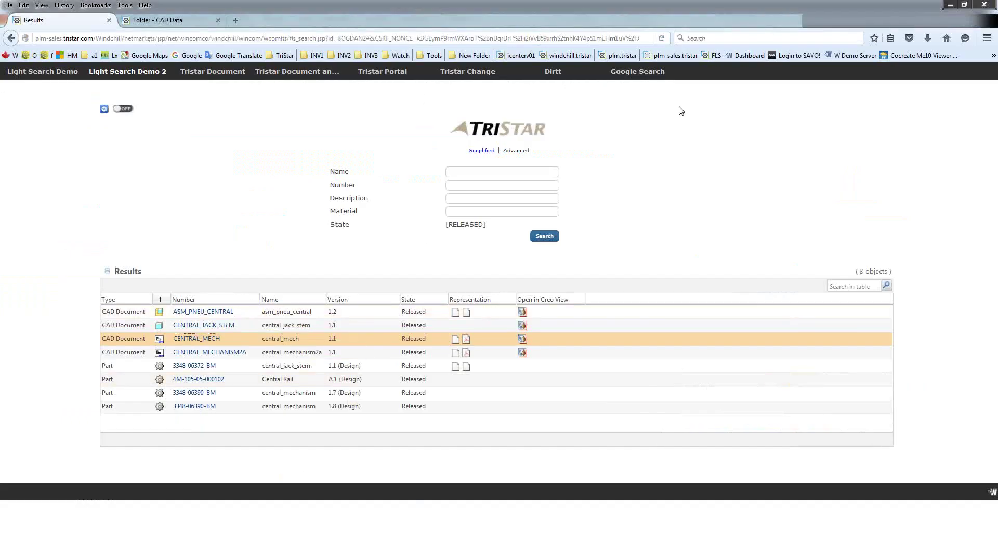
{"action": "left_click", "coordinate": [189, 303]}
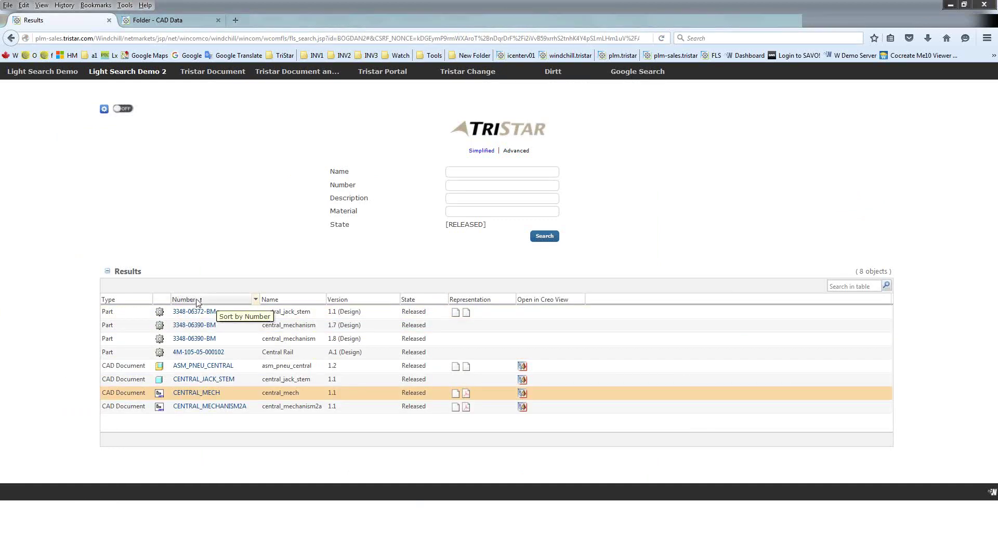
{"action": "left_click", "coordinate": [199, 304]}
Step: Move the Number column to the end of the results table and return it to its place before Name
{"action": "left_click_drag", "start_coordinate": [209, 302], "coordinate": [613, 307]}
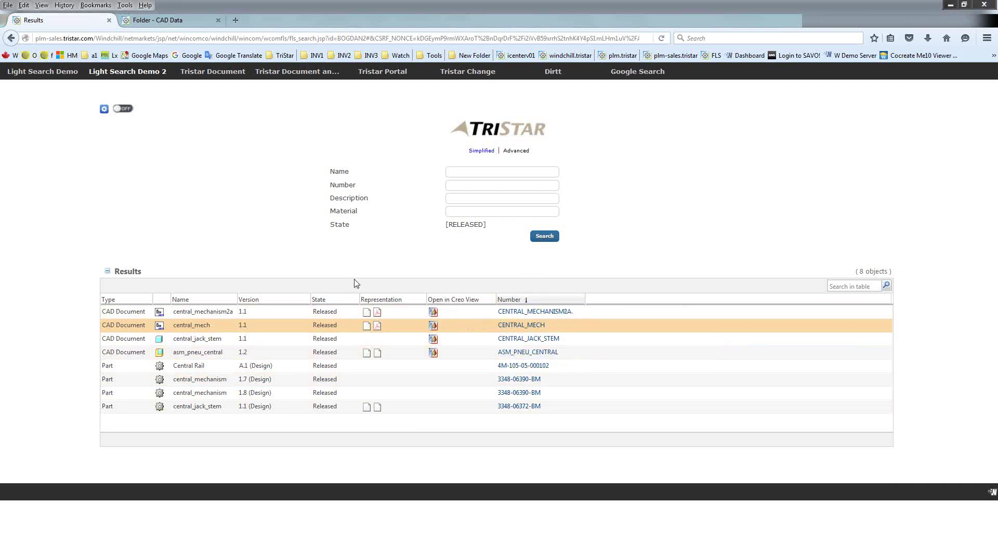
{"action": "left_click_drag", "start_coordinate": [517, 302], "coordinate": [185, 312]}
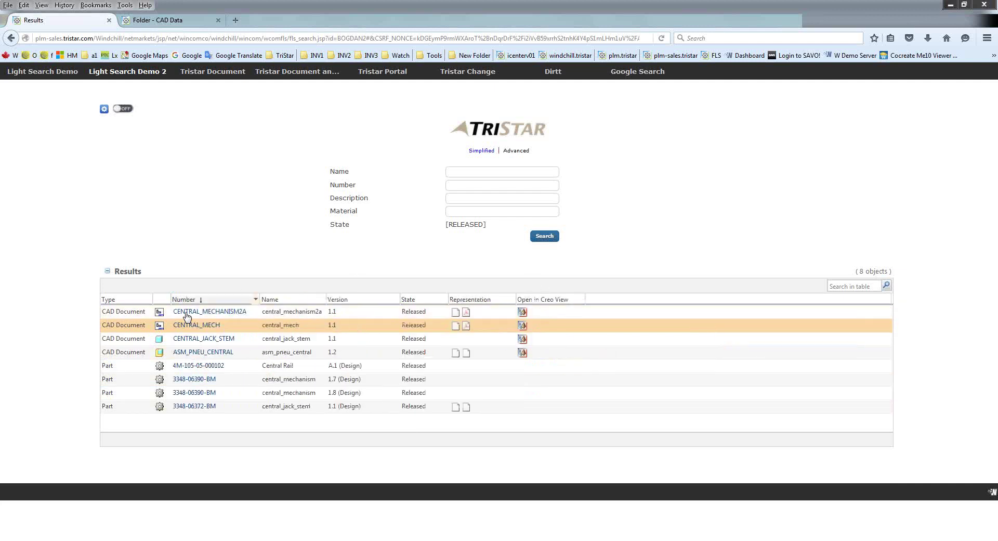